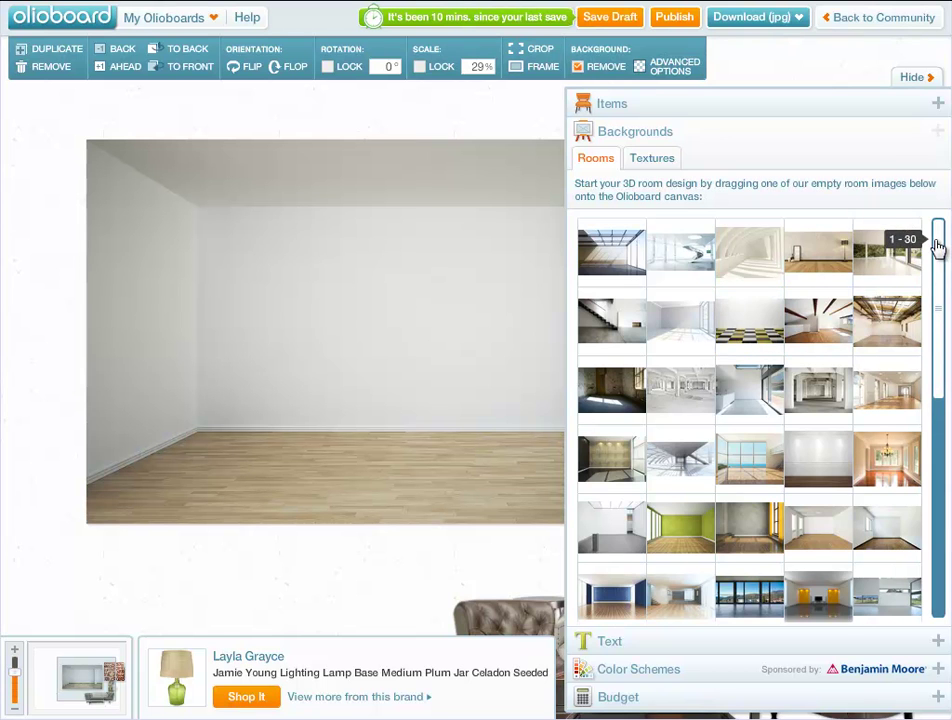
# - Try the loft room, then the sea-view room, as the board backdrop
pyautogui.moveTo(935, 248)
pyautogui.mouseDown()
pyautogui.moveTo(928, 342)
pyautogui.moveTo(941, 387)
pyautogui.moveTo(941, 225)
pyautogui.mouseUp()
pyautogui.moveTo(890, 320); pyautogui.dragTo(319, 350)
pyautogui.moveTo(752, 478); pyautogui.dragTo(333, 433)
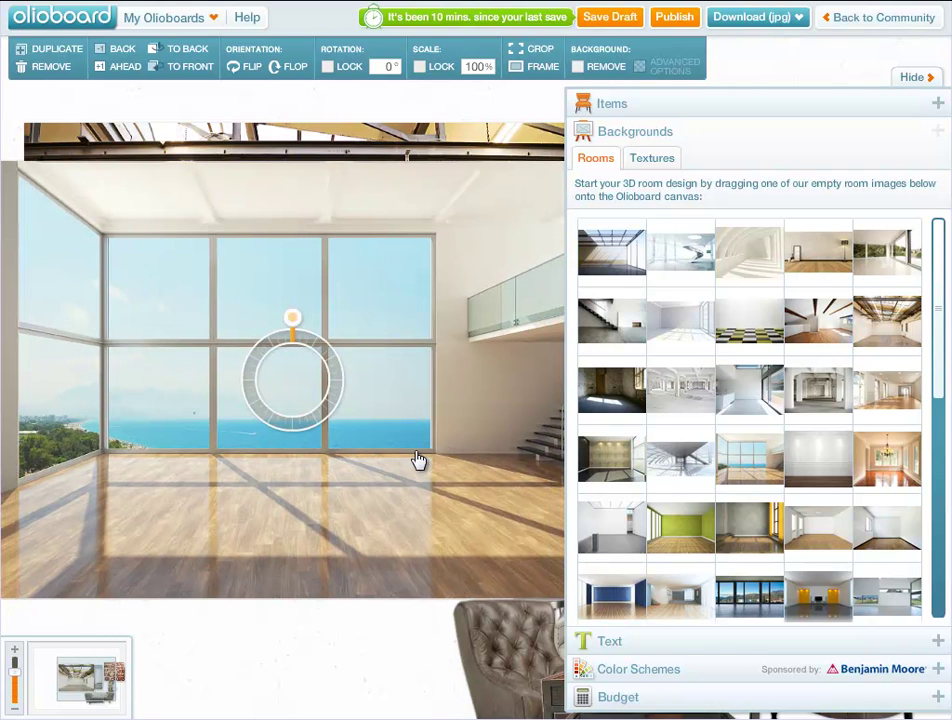
# - Swap the backdrop for the mountain-view wooden terrace room from further down the Rooms list
pyautogui.scroll(-1, 757, 459)
pyautogui.scroll(-10, 757, 459)
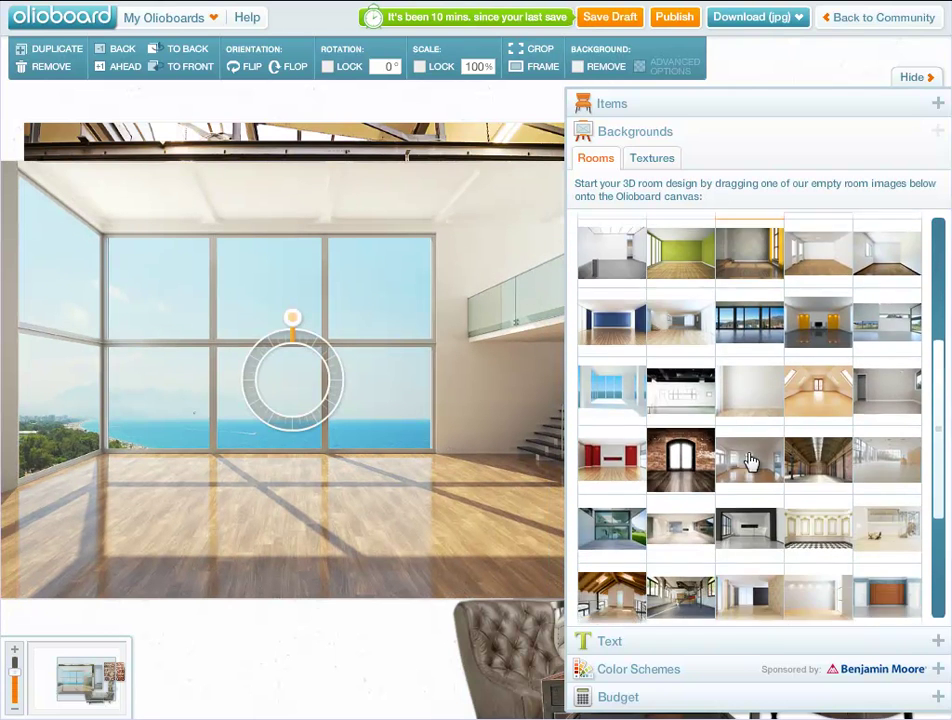
pyautogui.moveTo(706, 478); pyautogui.dragTo(266, 431)
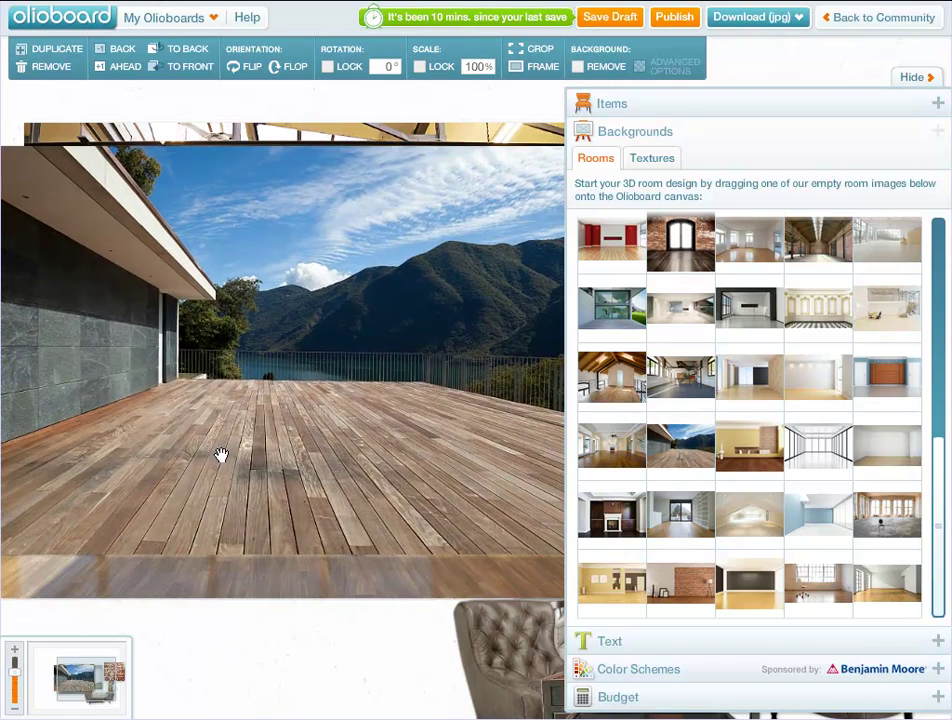
pyautogui.click(221, 251)
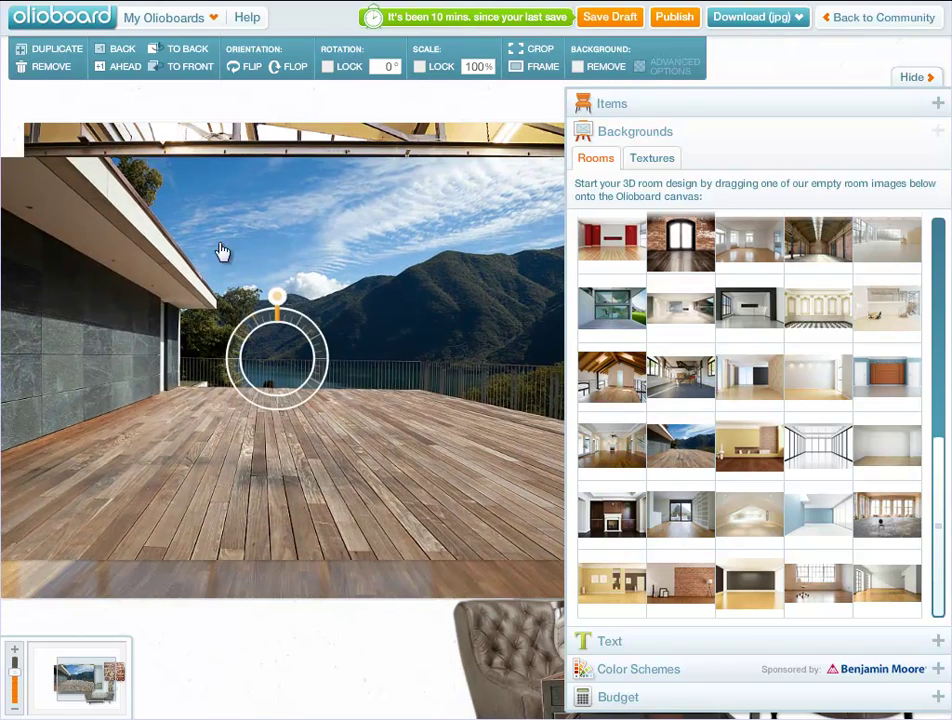
pyautogui.click(278, 653)
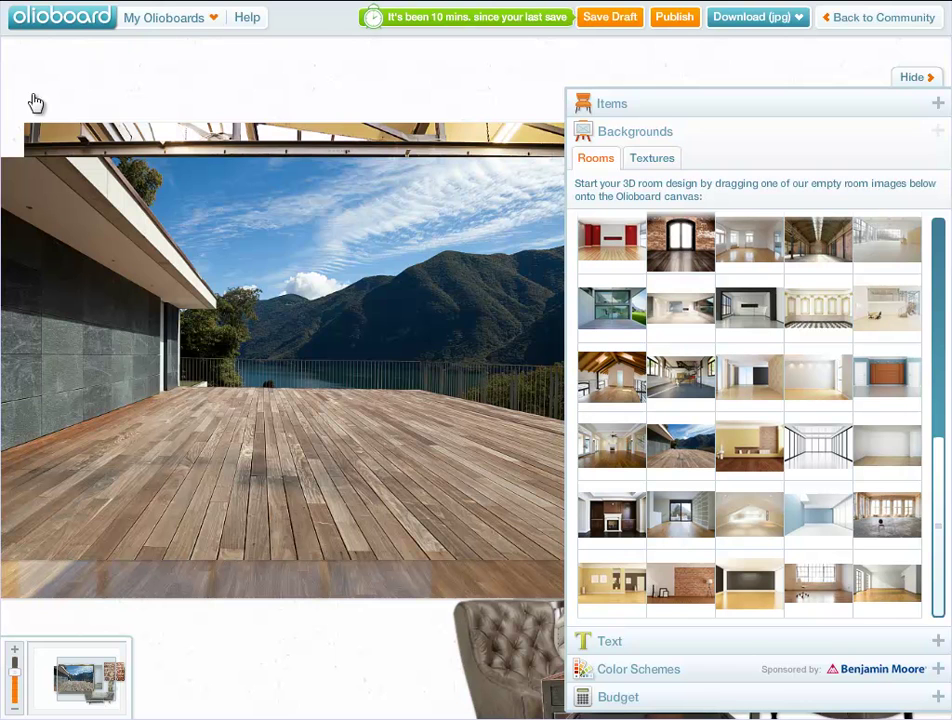
# - Step the backdrop back past the loft room to the original white room, then hide the side panels
pyautogui.click(388, 363)
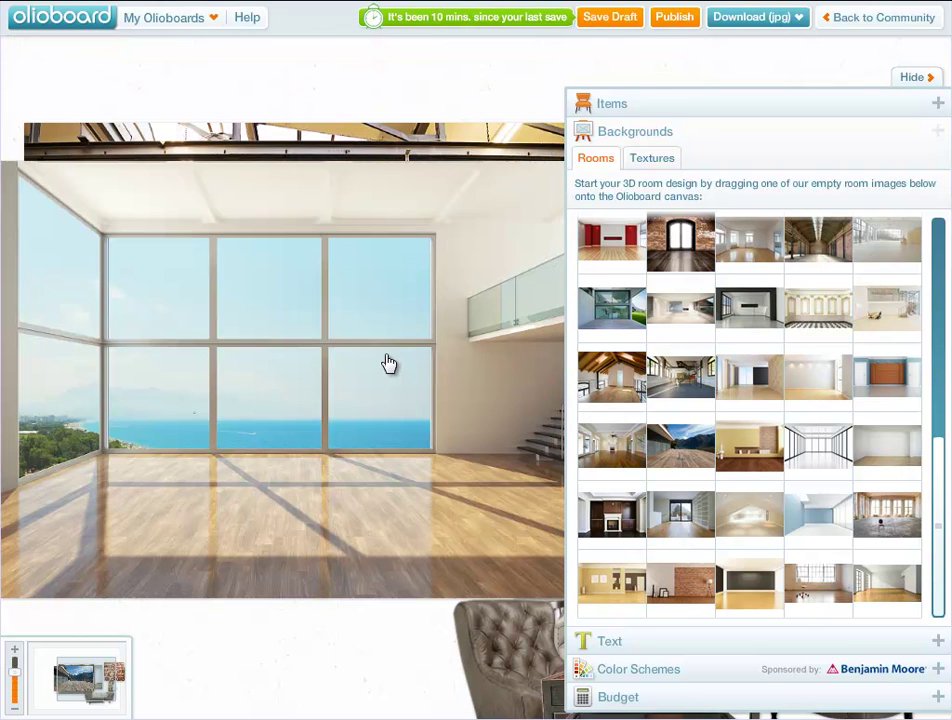
pyautogui.click(334, 383)
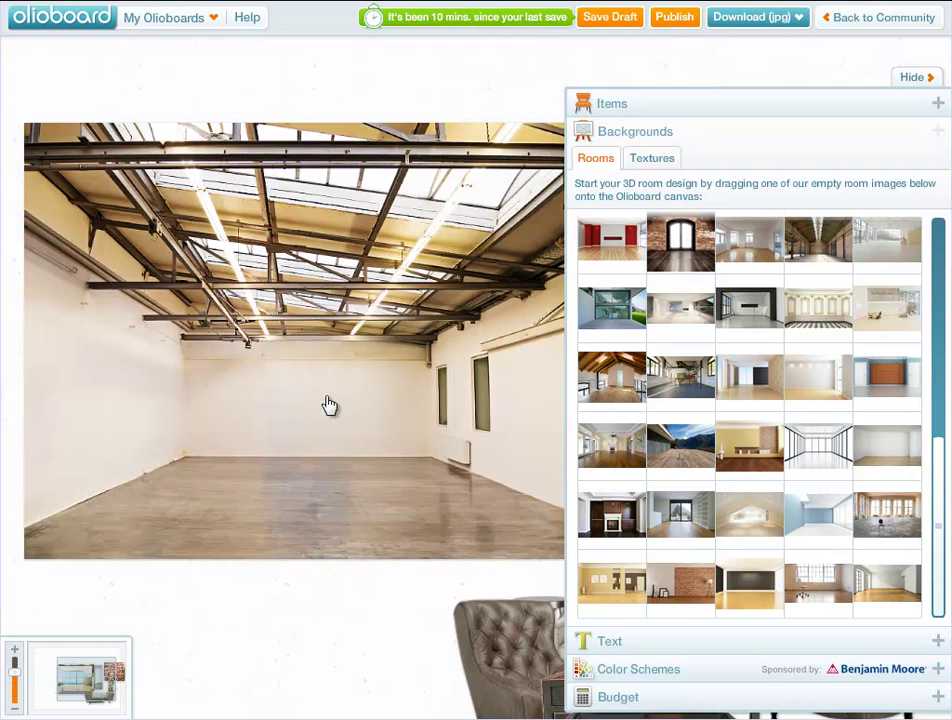
pyautogui.click(329, 416)
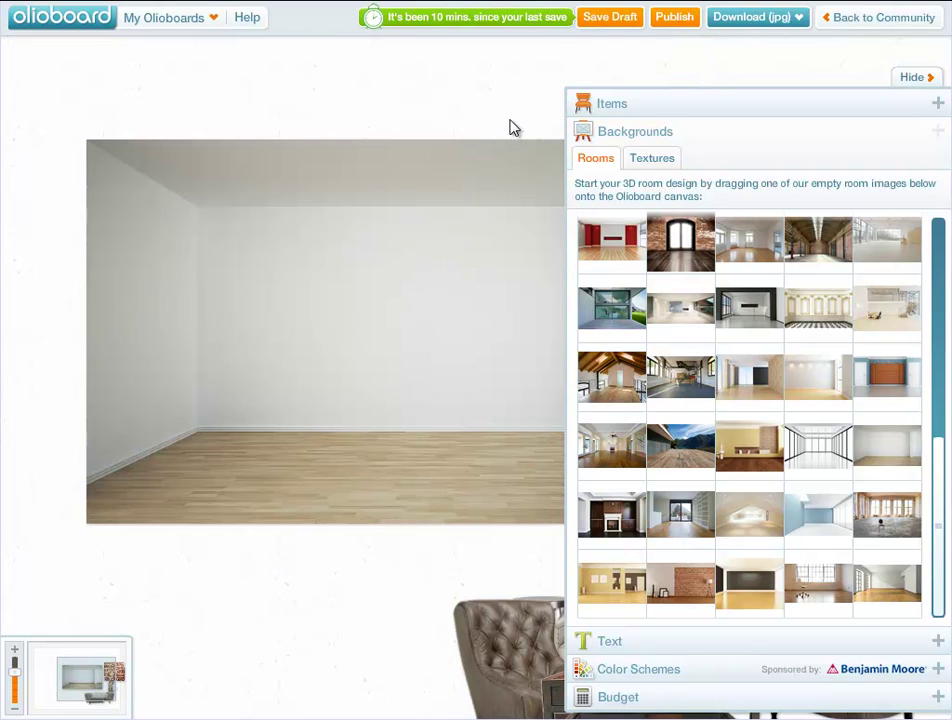
pyautogui.click(916, 77)
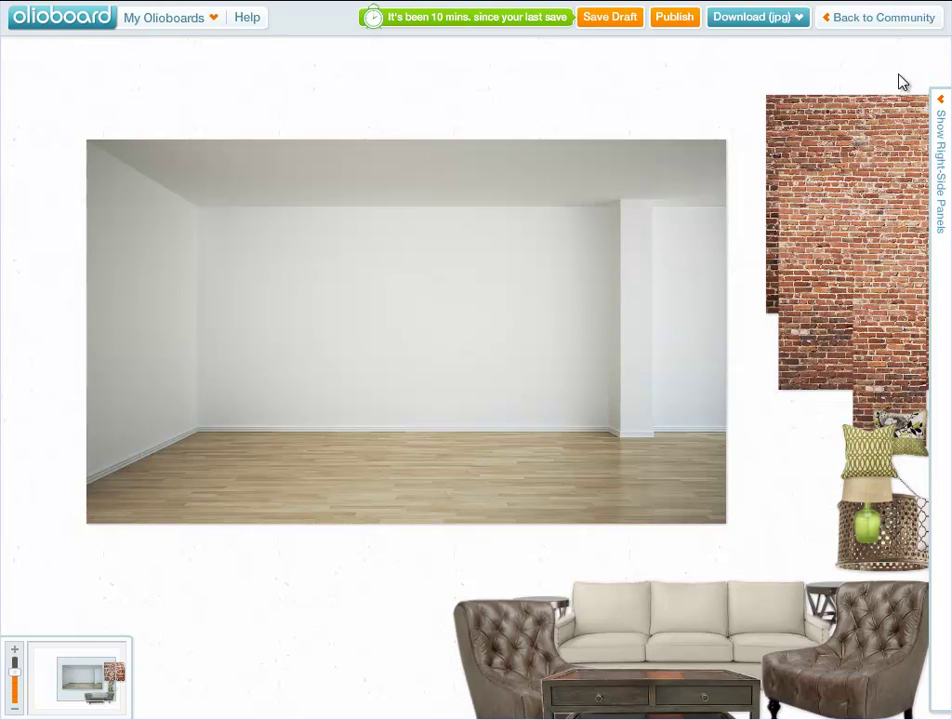
pyautogui.click(932, 115)
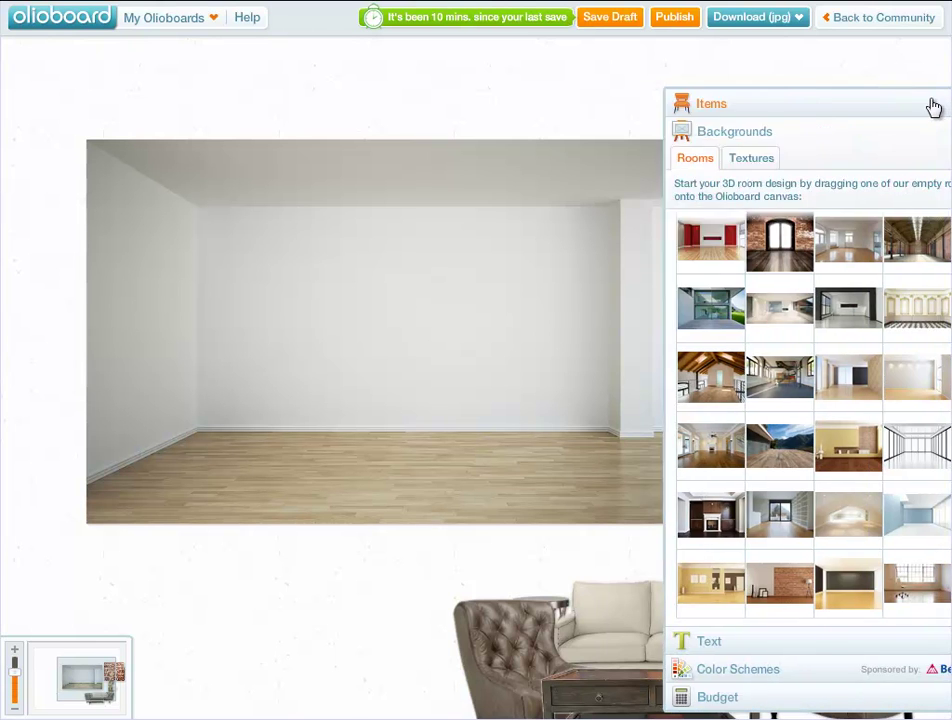
pyautogui.click(656, 160)
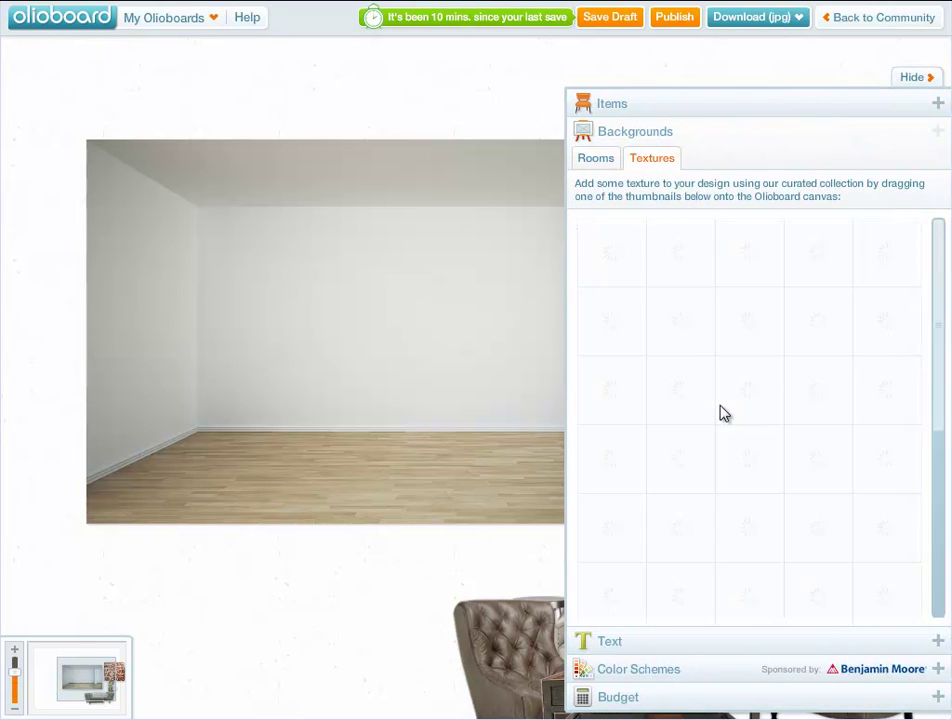
pyautogui.scroll(-1, 748, 446)
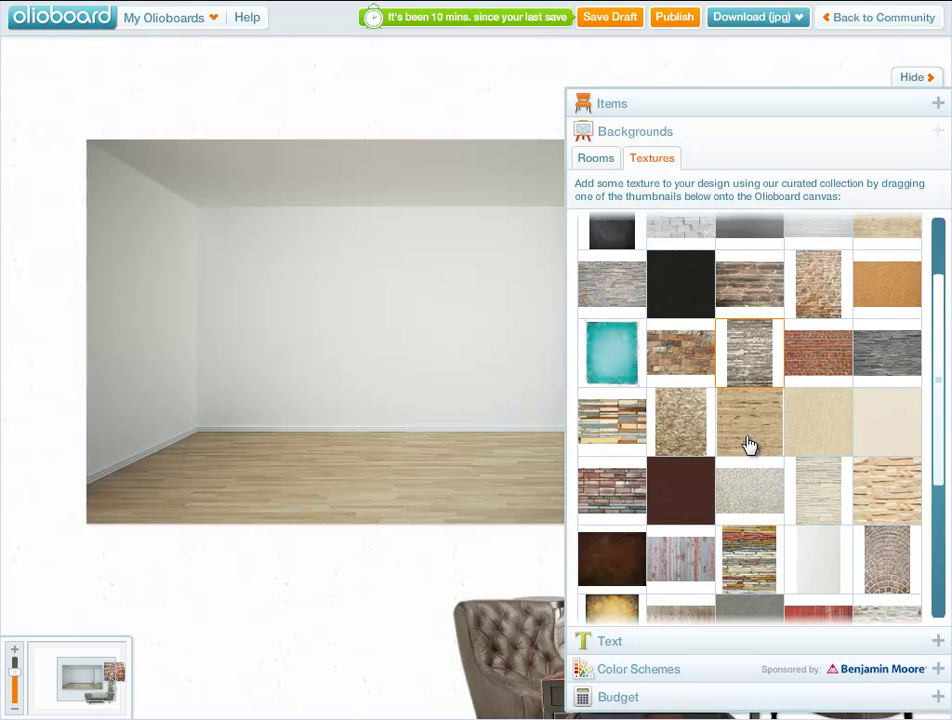
pyautogui.scroll(-2, 718, 408)
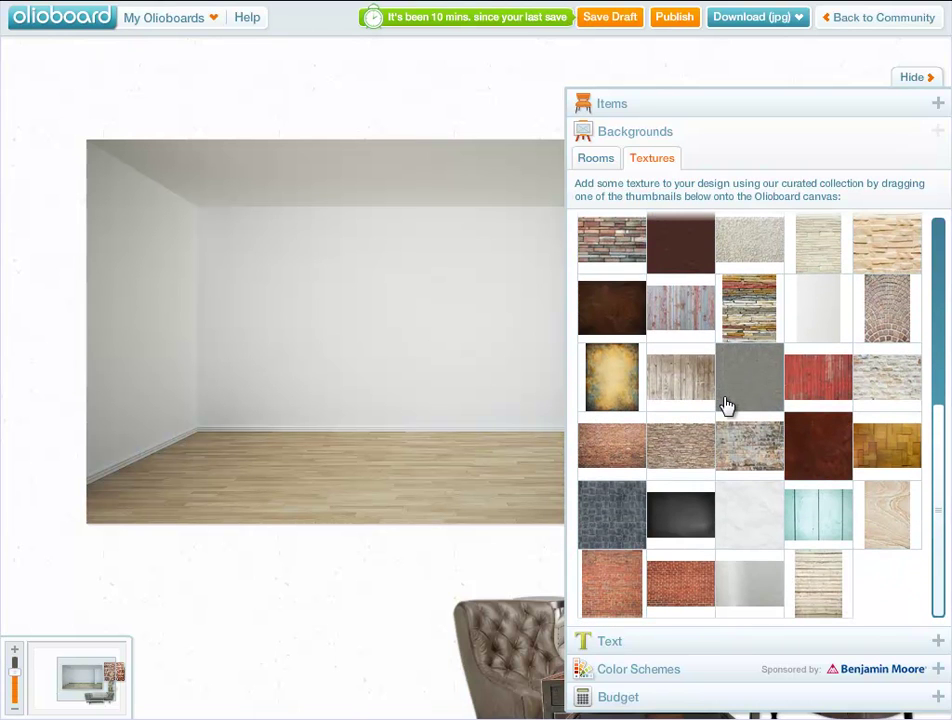
pyautogui.scroll(3, 716, 489)
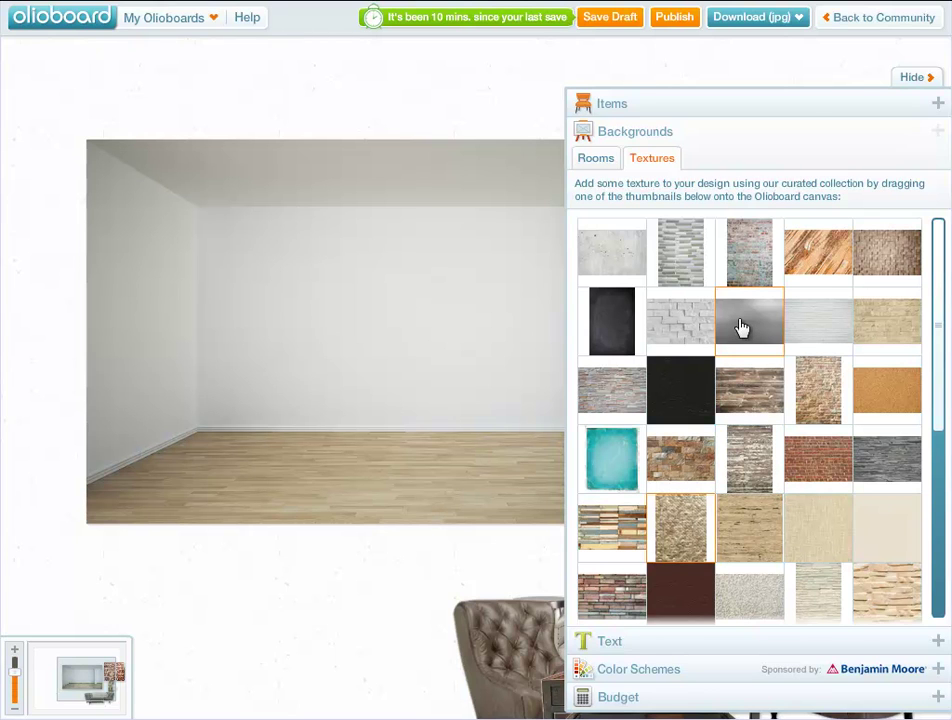
# - Hide the side panels and stretch the brick wall texture across the room's back wall
pyautogui.click(913, 80)
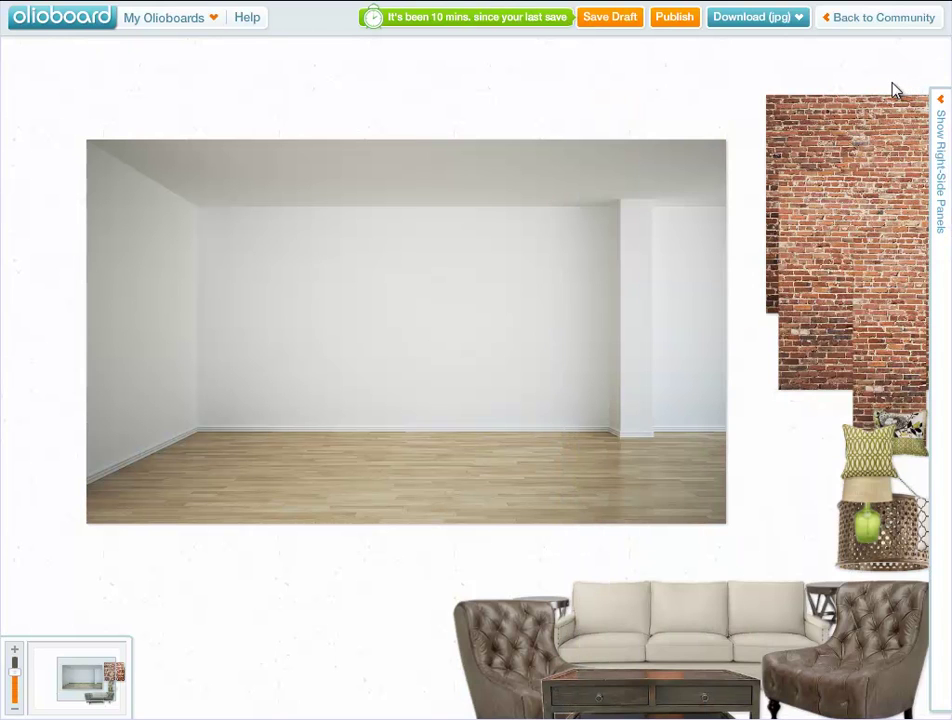
pyautogui.moveTo(846, 153); pyautogui.dragTo(257, 250)
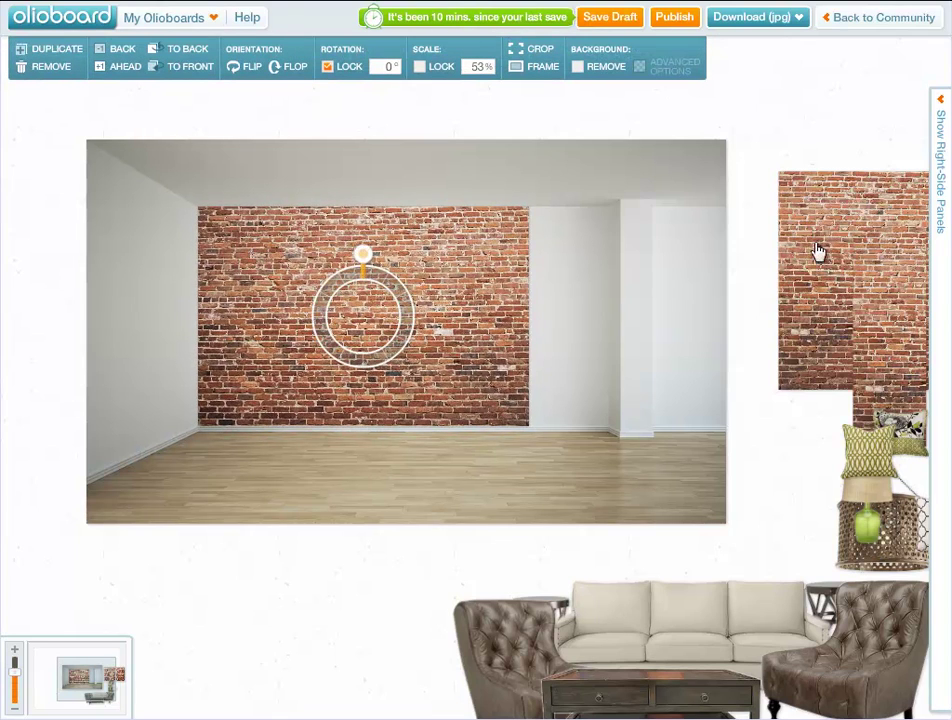
pyautogui.moveTo(818, 251); pyautogui.dragTo(552, 364)
pyautogui.moveTo(567, 229)
pyautogui.mouseDown()
pyautogui.moveTo(541, 239)
pyautogui.moveTo(556, 236)
pyautogui.mouseUp()
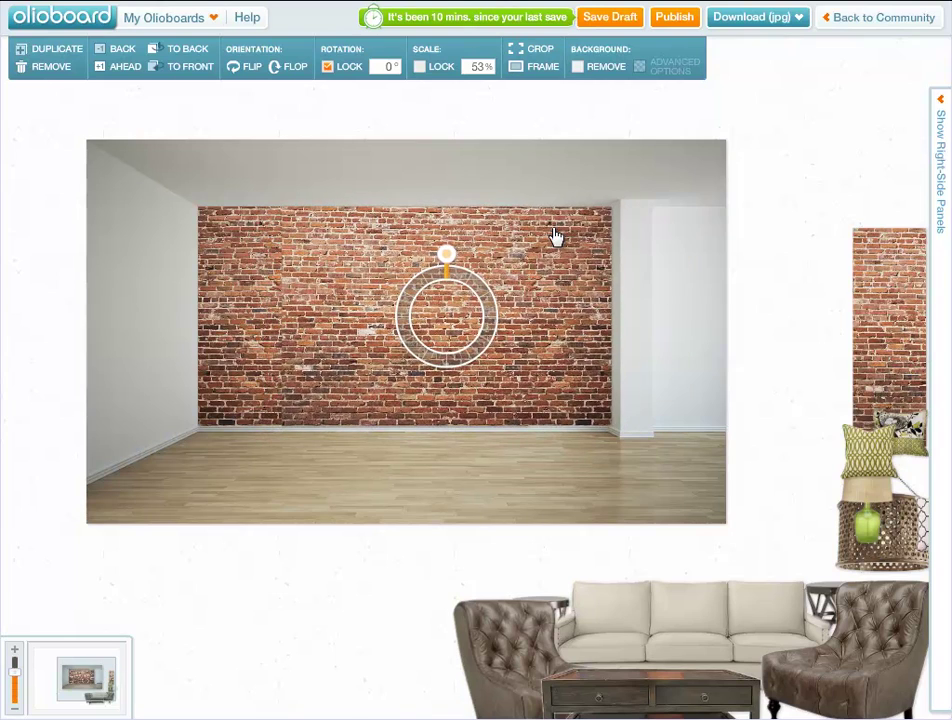
# - Fit the narrow brick strip against the right wall beside the white pillar
pyautogui.moveTo(903, 291); pyautogui.dragTo(702, 273)
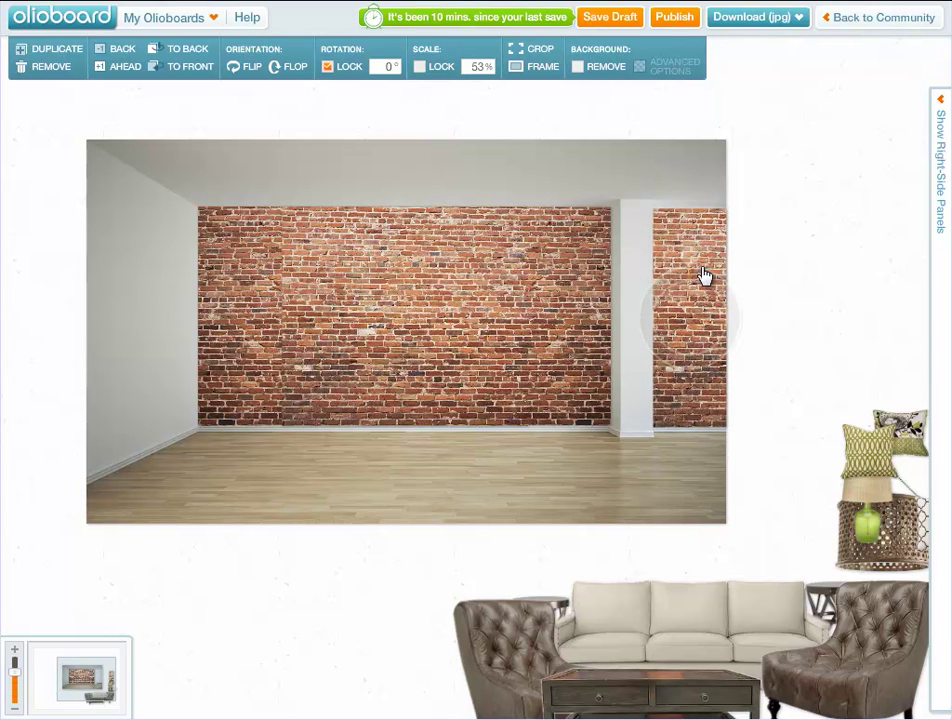
pyautogui.click(702, 273)
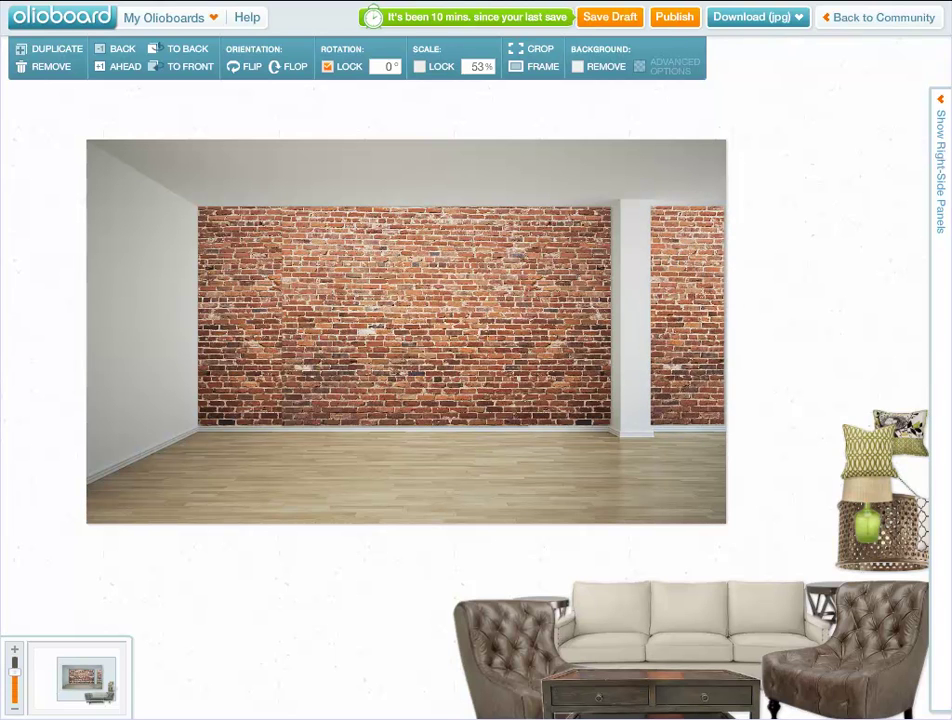
pyautogui.click(703, 272)
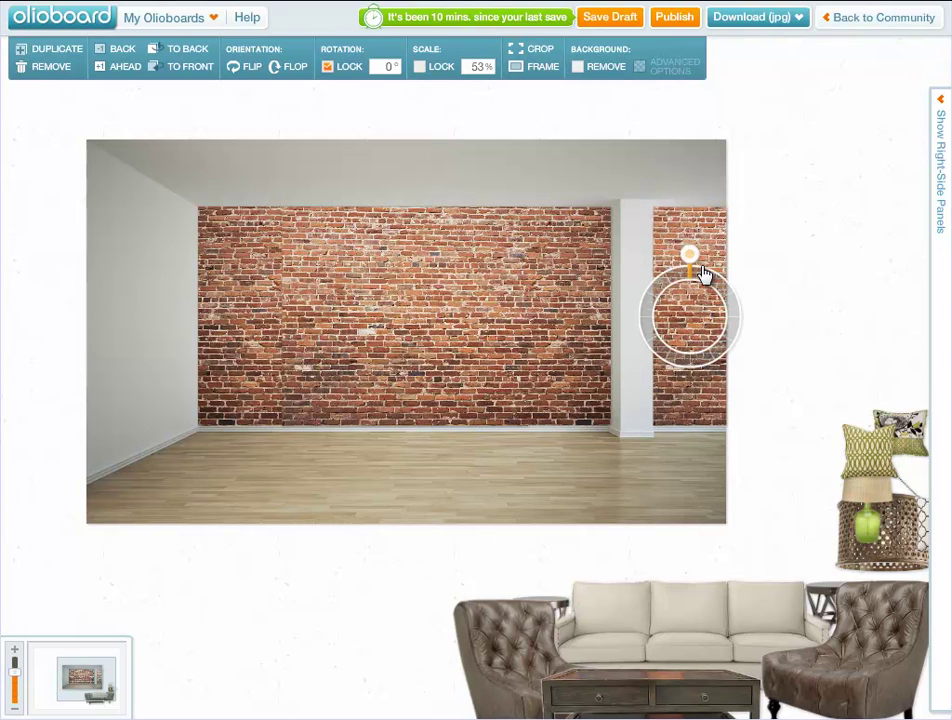
pyautogui.click(850, 302)
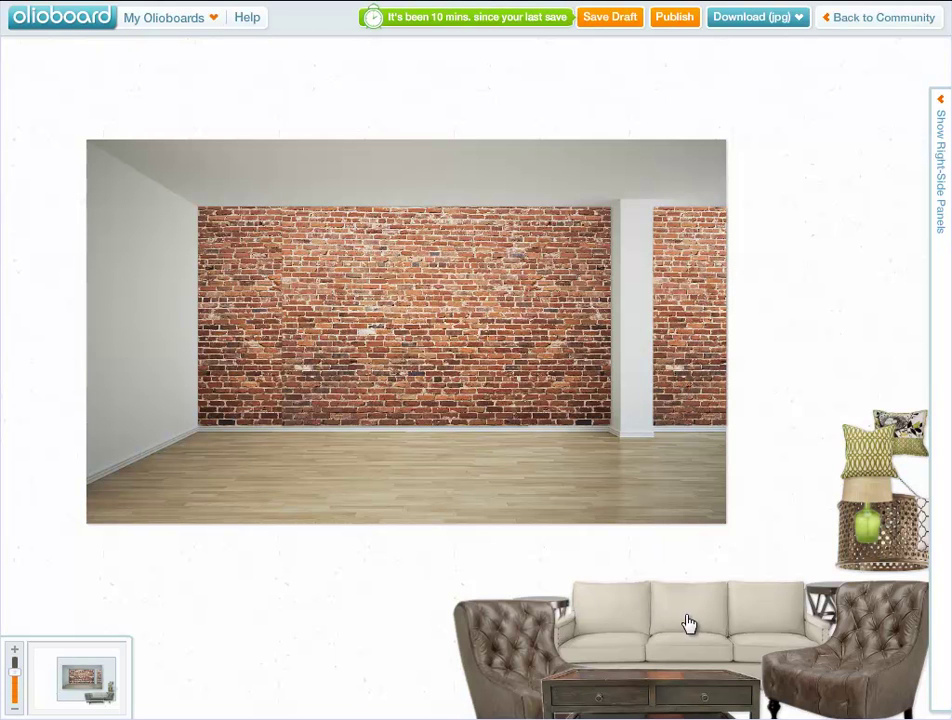
# - Place the cream sofa against the brick wall with a side table at each arm
pyautogui.moveTo(686, 625)
pyautogui.moveTo(686, 625); pyautogui.dragTo(452, 396)
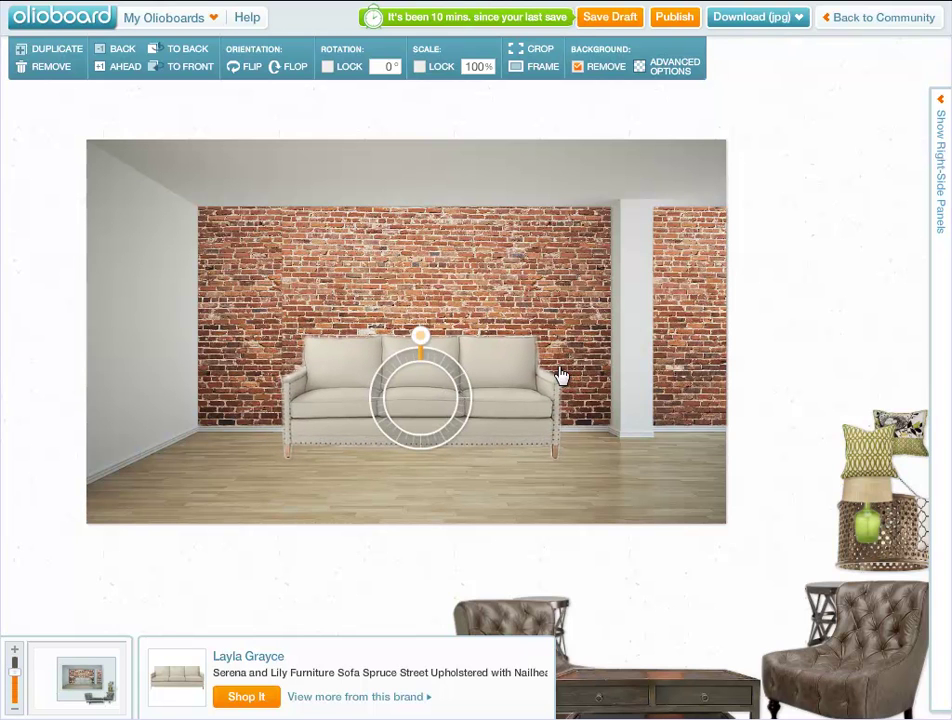
pyautogui.moveTo(829, 598); pyautogui.dragTo(579, 391)
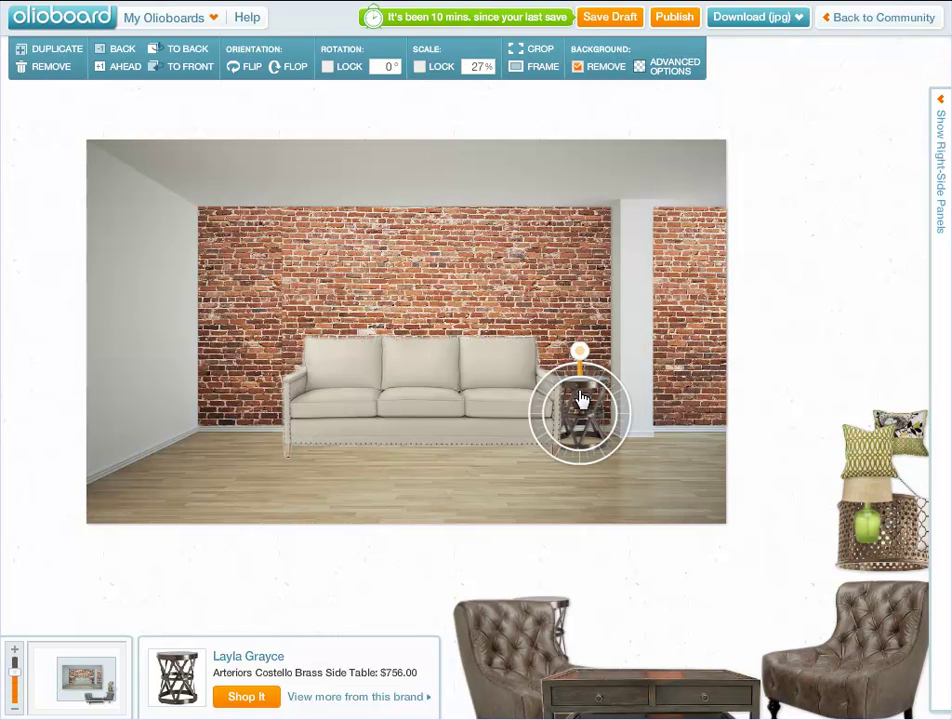
pyautogui.moveTo(580, 648); pyautogui.dragTo(276, 382)
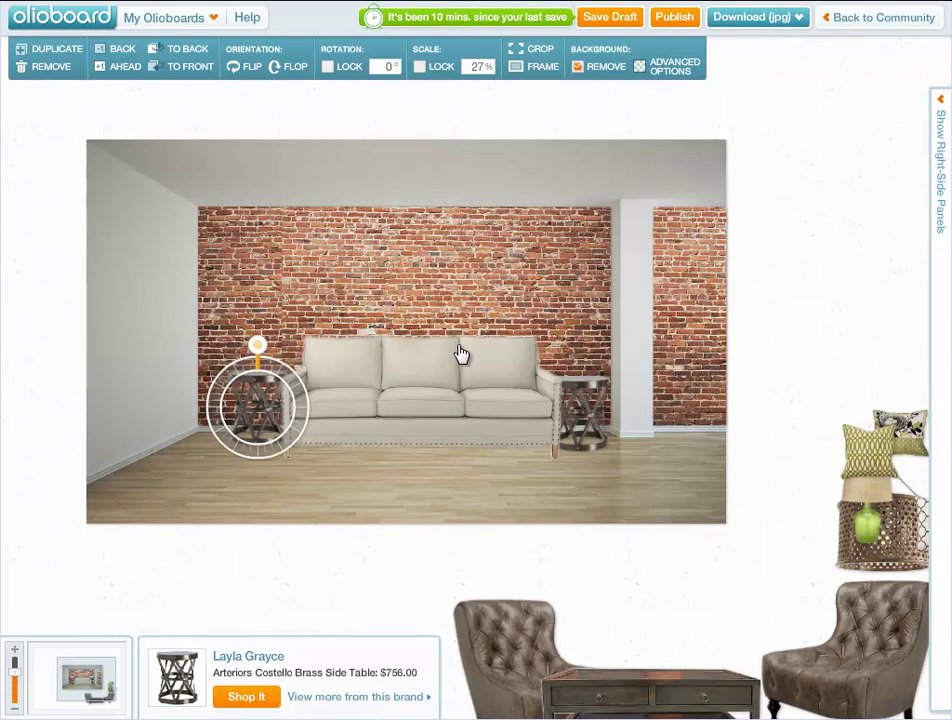
# - Add the dark wood coffee table and two tufted leather chairs at the front left and right
pyautogui.moveTo(663, 669); pyautogui.dragTo(423, 448)
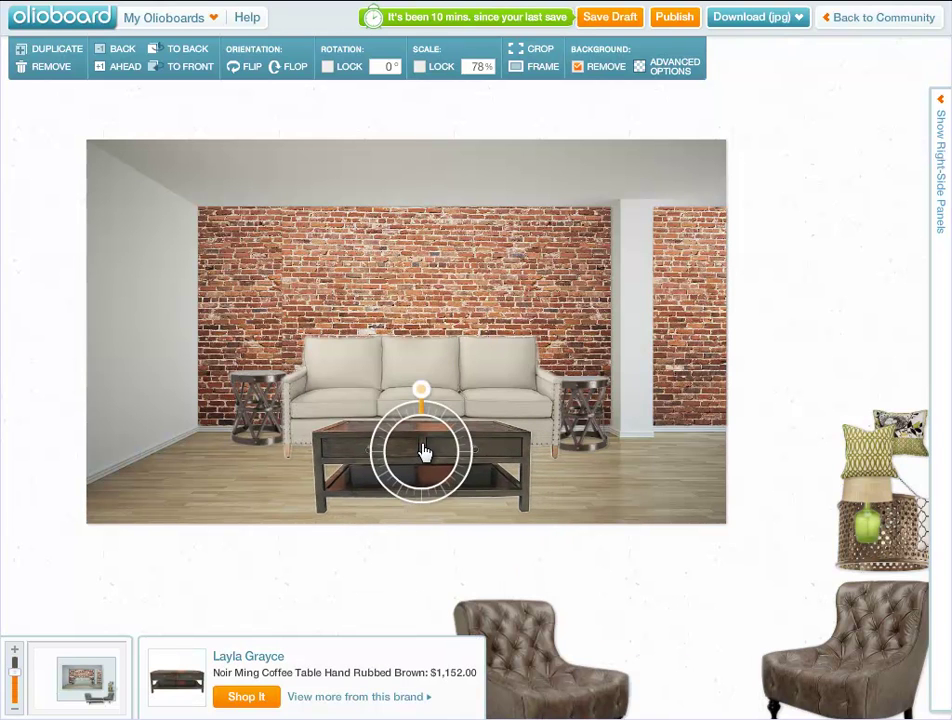
pyautogui.moveTo(538, 693); pyautogui.dragTo(230, 461)
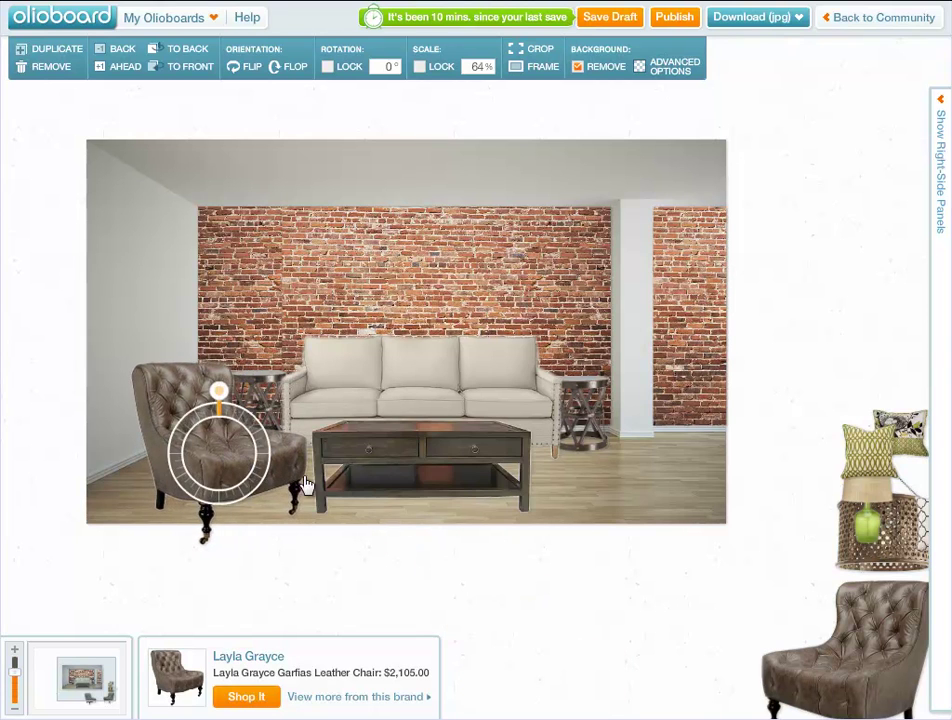
pyautogui.click(245, 480)
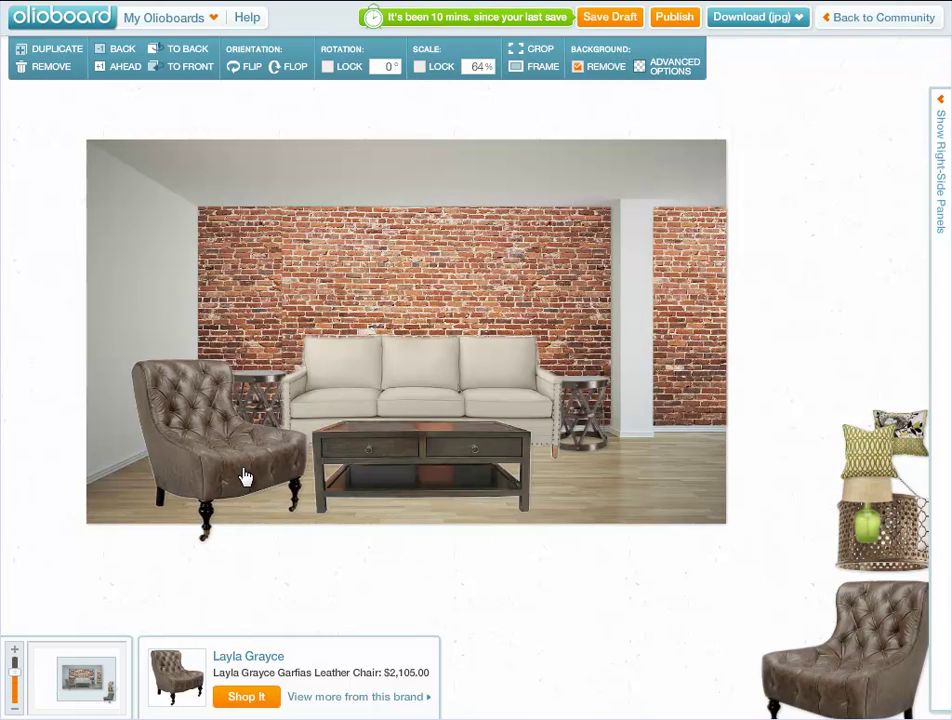
pyautogui.moveTo(831, 682); pyautogui.dragTo(608, 455)
# - Adjust the right chair, hang the woven pendant above the sofa, and add the green lamp
pyautogui.click(629, 463)
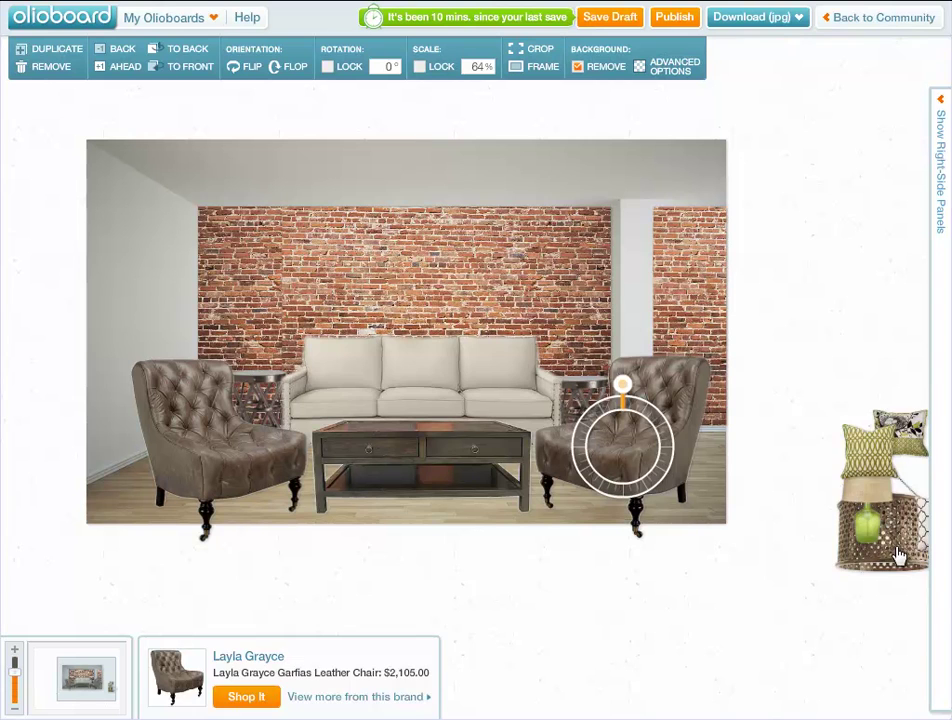
pyautogui.moveTo(899, 557); pyautogui.dragTo(436, 276)
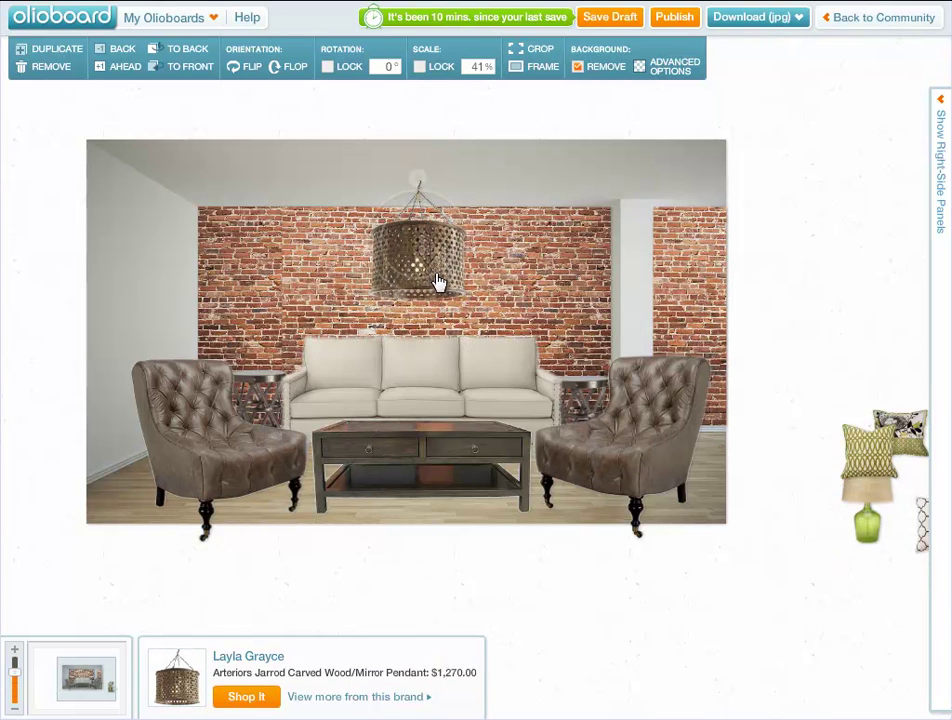
pyautogui.click(440, 278)
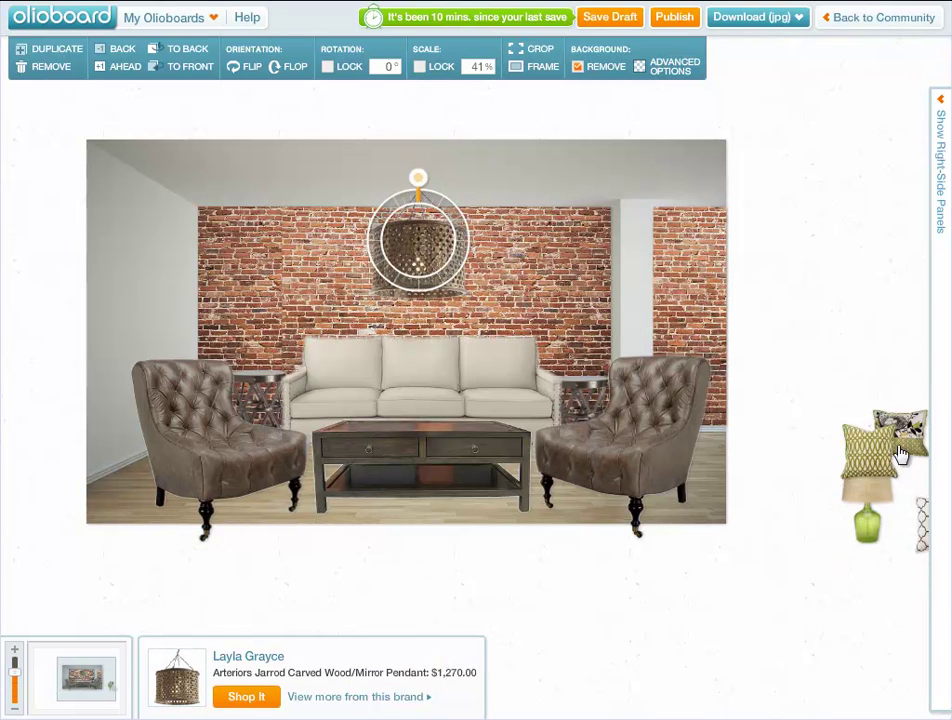
pyautogui.moveTo(868, 505); pyautogui.dragTo(258, 350)
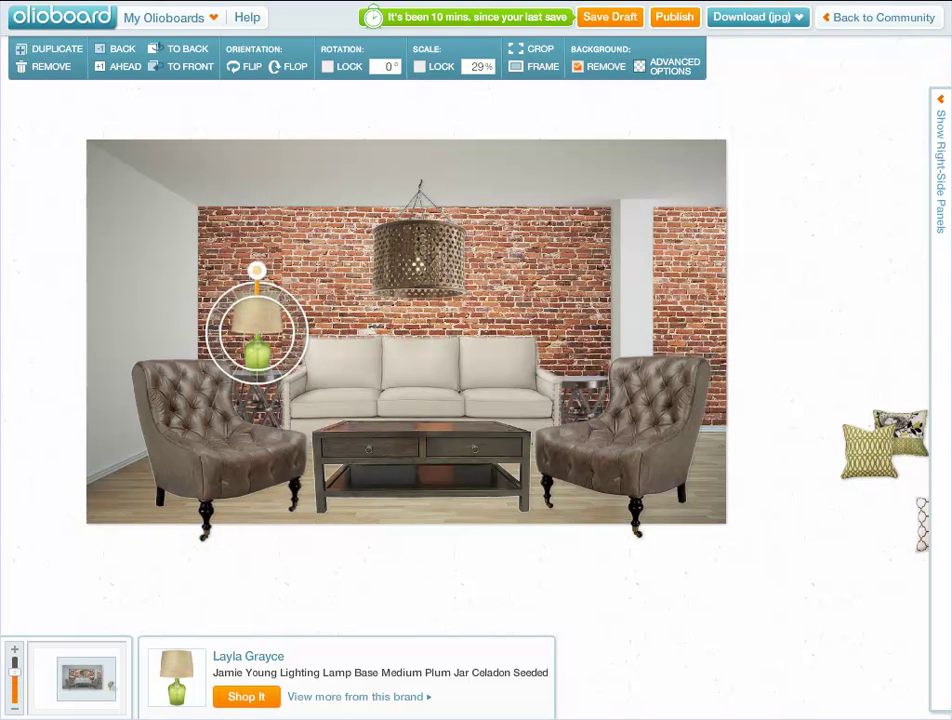
# - Put the geo-print green pillow and the appliqué pillow on the sofa
pyautogui.moveTo(868, 452); pyautogui.dragTo(361, 393)
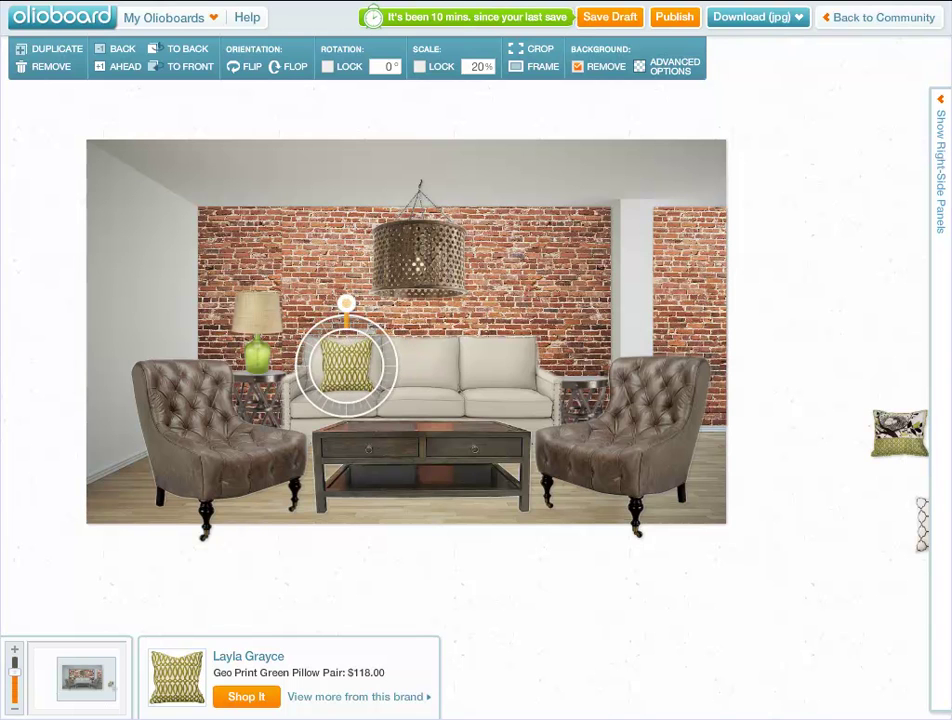
pyautogui.moveTo(899, 433); pyautogui.dragTo(391, 378)
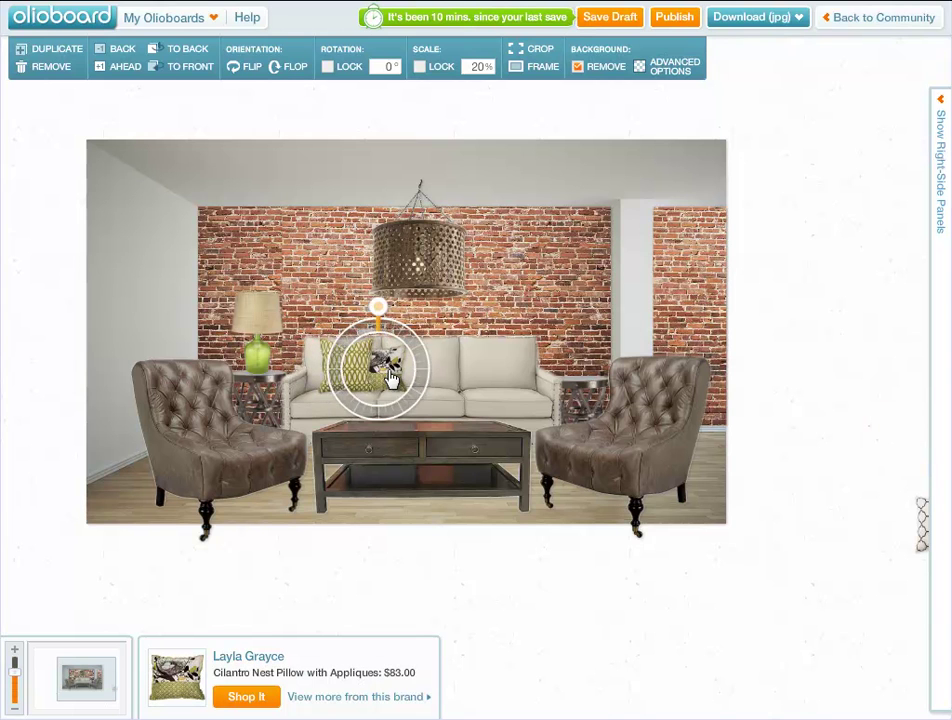
pyautogui.click(829, 447)
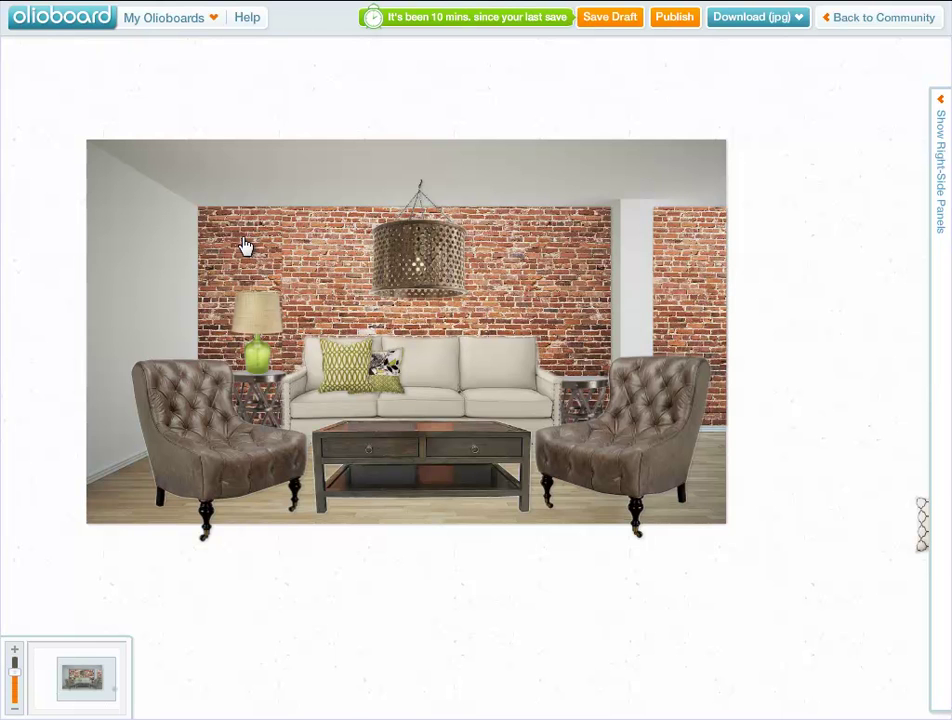
# - Move the left, back and right brick-wall pieces and the room photo down to the bottom right
pyautogui.moveTo(244, 242); pyautogui.dragTo(538, 628)
pyautogui.moveTo(512, 246); pyautogui.dragTo(703, 637)
pyautogui.click(705, 367)
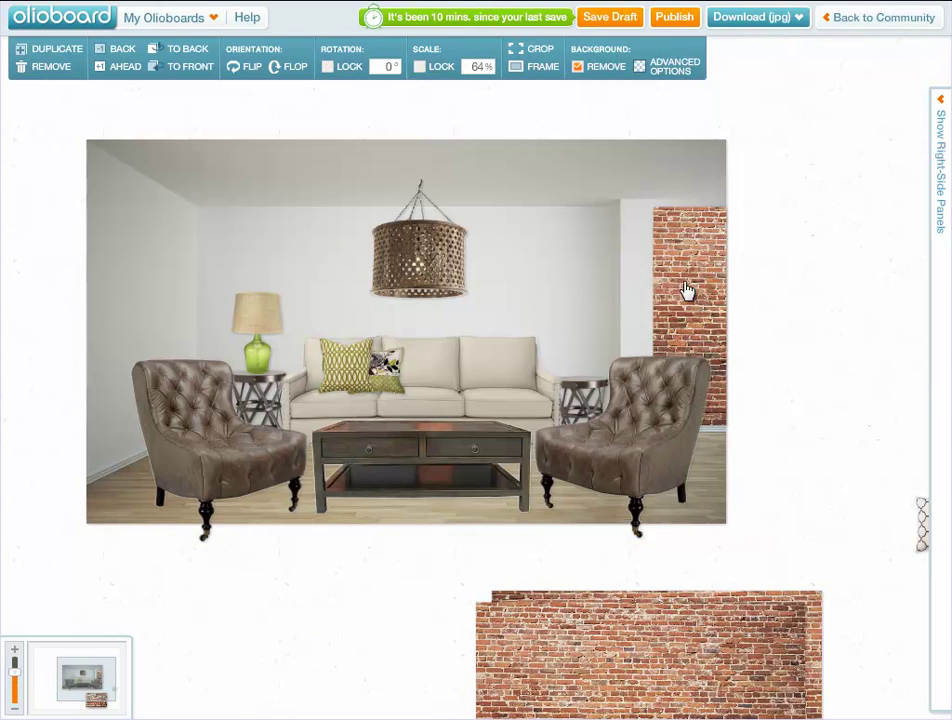
pyautogui.moveTo(686, 291); pyautogui.dragTo(800, 622)
pyautogui.moveTo(164, 174); pyautogui.dragTo(495, 615)
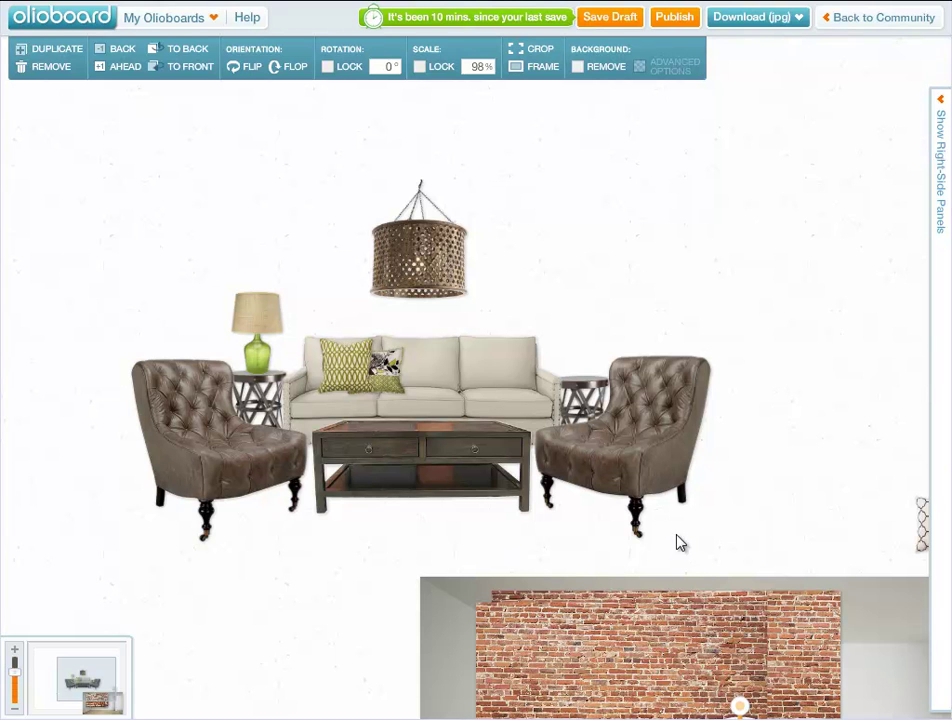
pyautogui.moveTo(346, 591); pyautogui.dragTo(325, 573)
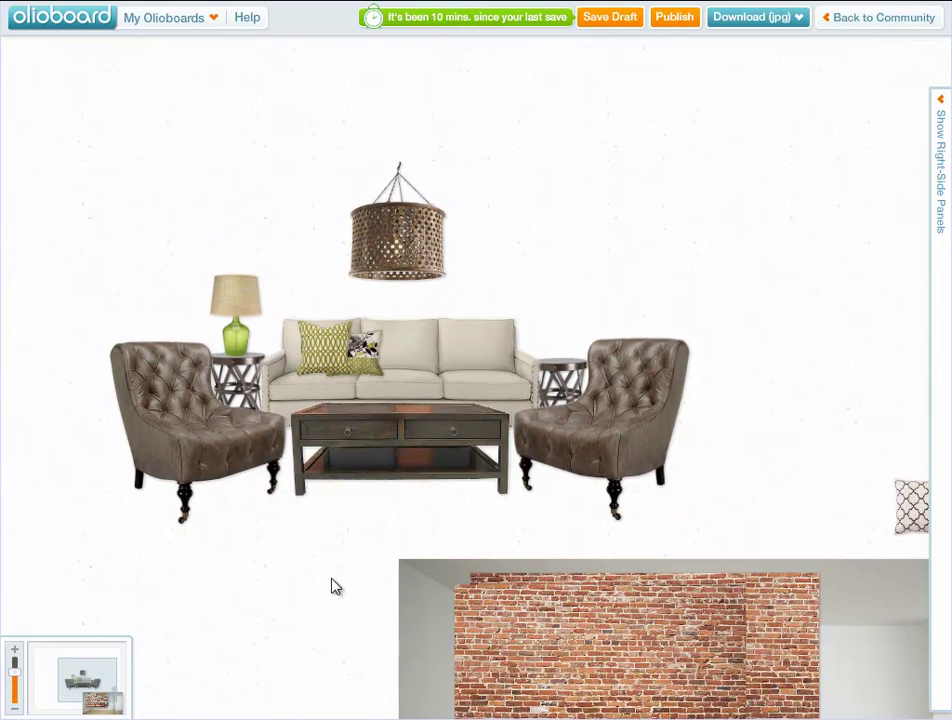